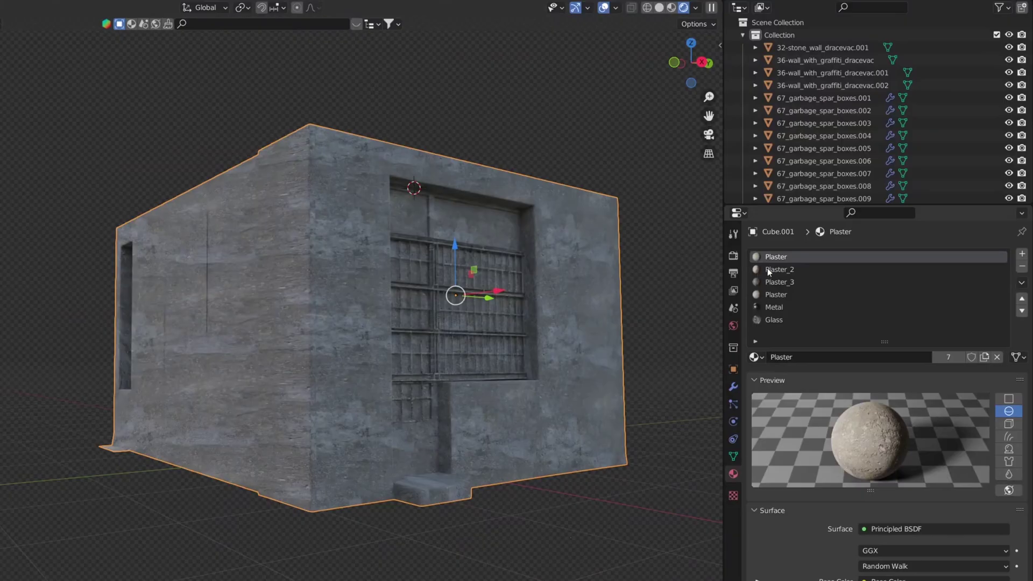
Step: Inspect the walls' Plaster_2 material and the Glass materials on the window panes and grid
{"action": "left_click", "coordinate": [778, 269]}
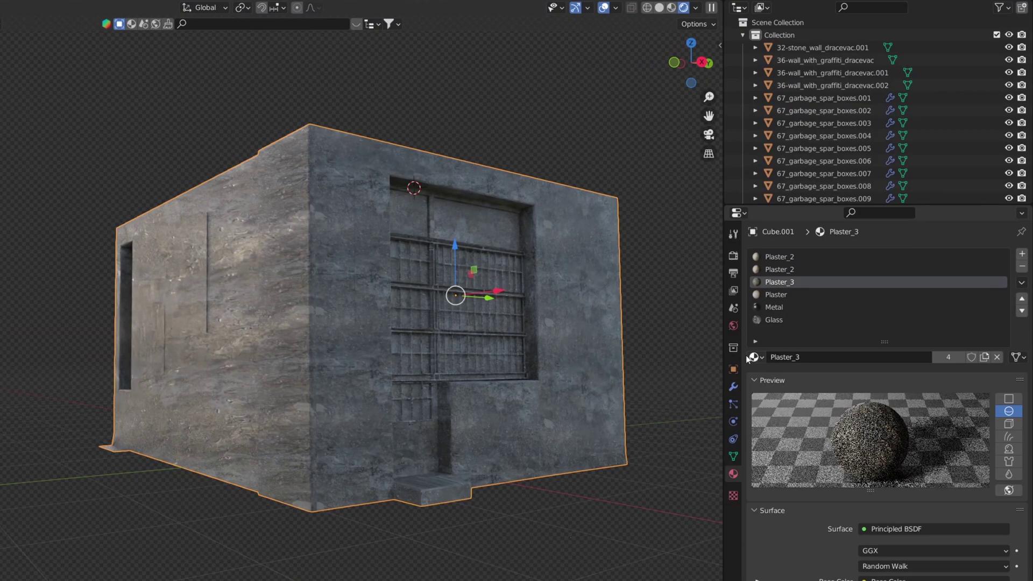
{"action": "left_click", "coordinate": [411, 224]}
{"action": "left_click", "coordinate": [411, 254]}
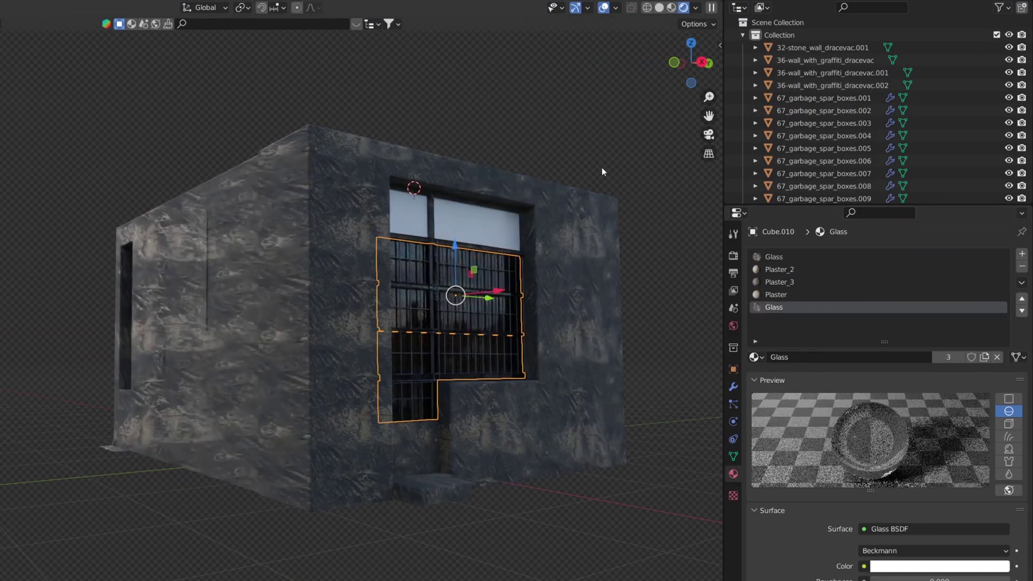
{"action": "left_click", "coordinate": [572, 326]}
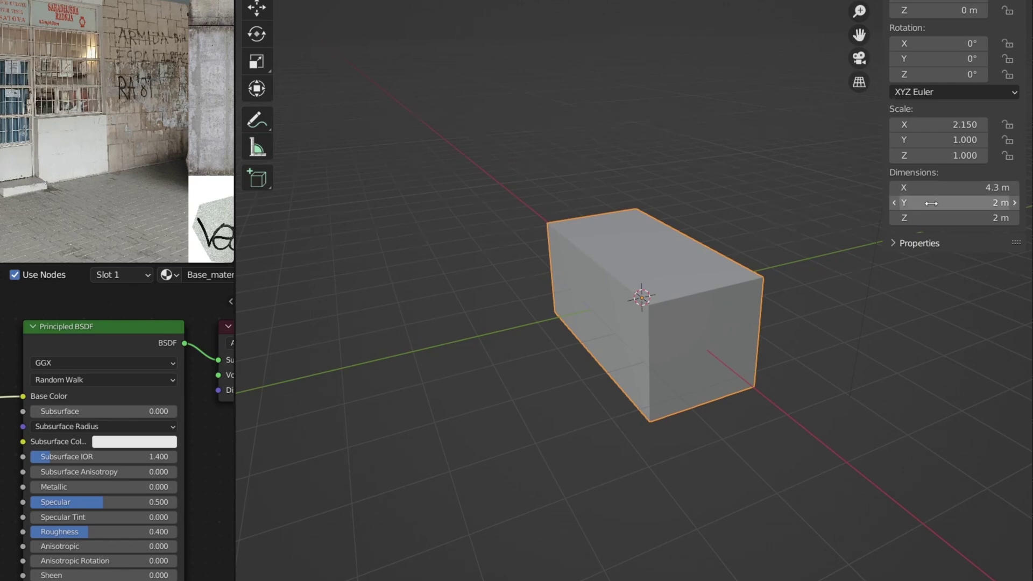
{"action": "type", "text": "4"}
Step: Enter box dimensions 4.3, 4 and 2.8 m, then apply Project from View UVs
{"action": "key", "text": "Return"}
{"action": "double_click", "coordinate": [938, 218]}
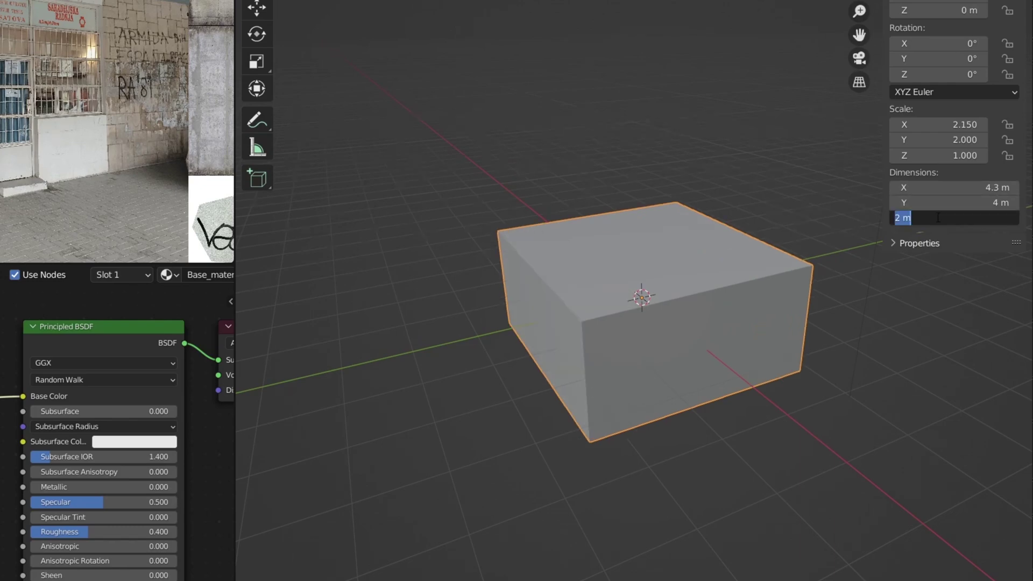
{"action": "type", "text": "2.8"}
{"action": "key", "text": "Return"}
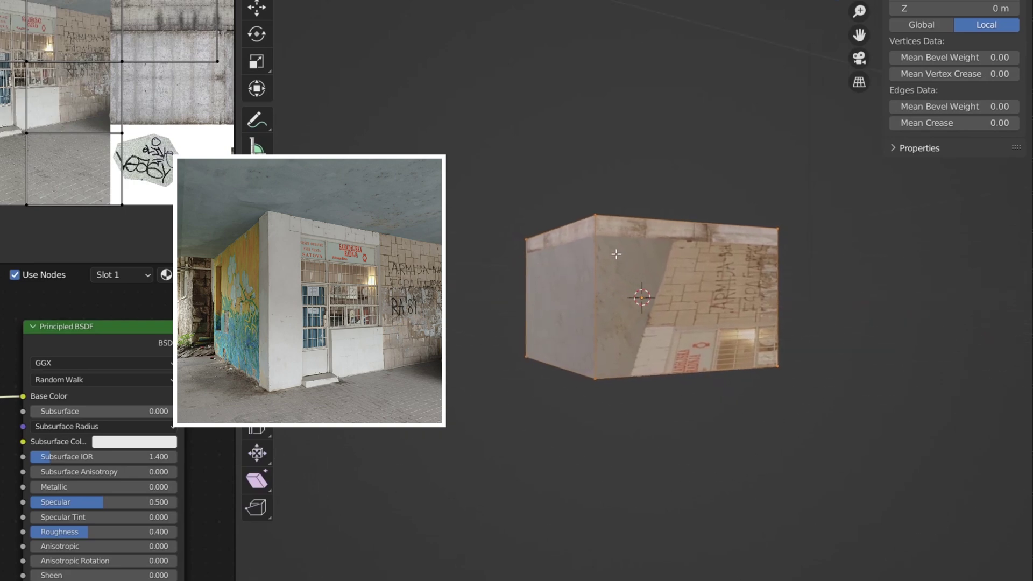
{"action": "key", "text": "u"}
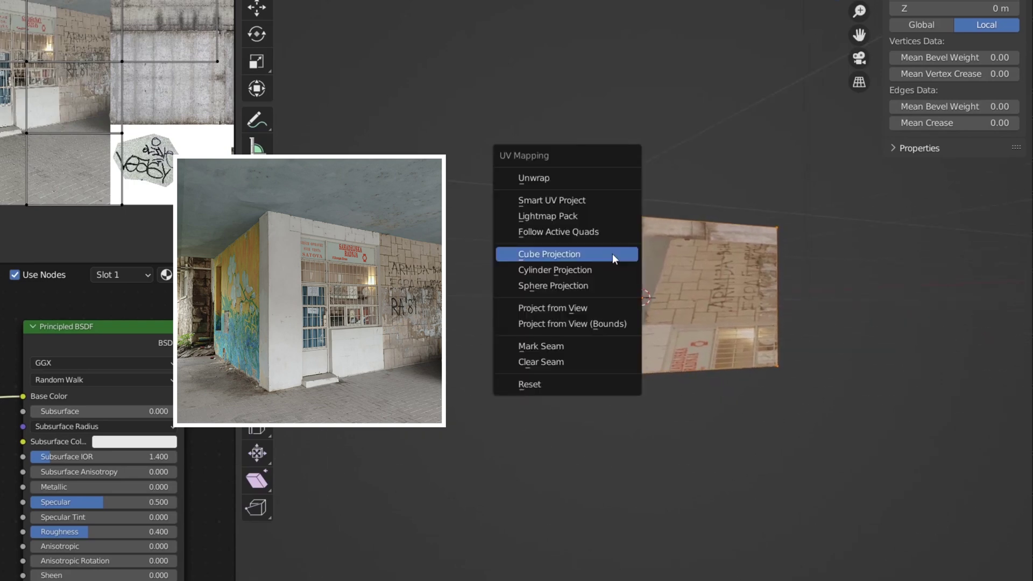
{"action": "left_click", "coordinate": [548, 303]}
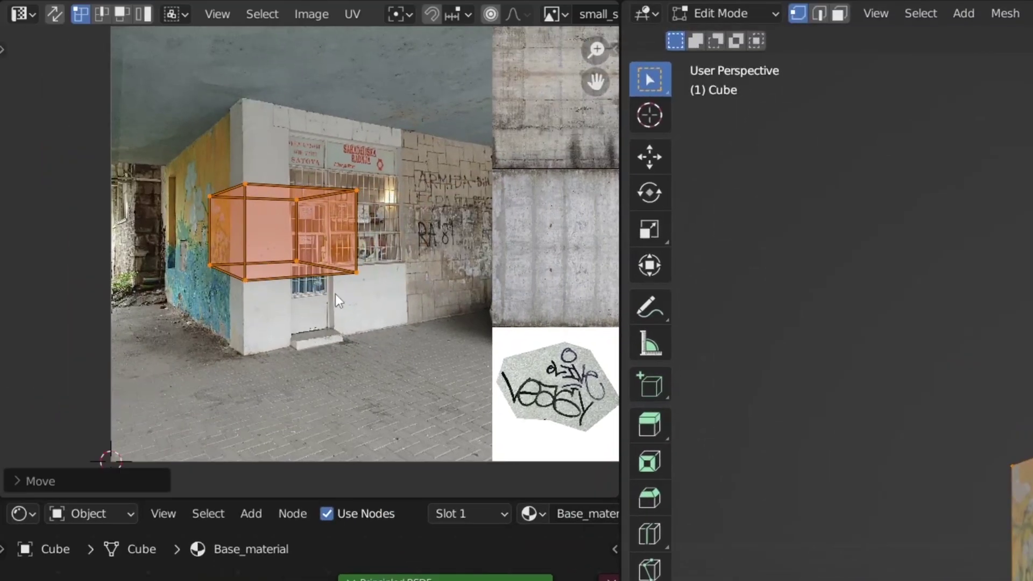
Step: Scale and move the UV island so the shop photo fits the box
{"action": "key", "text": "s"}
{"action": "left_click", "coordinate": [279, 189]}
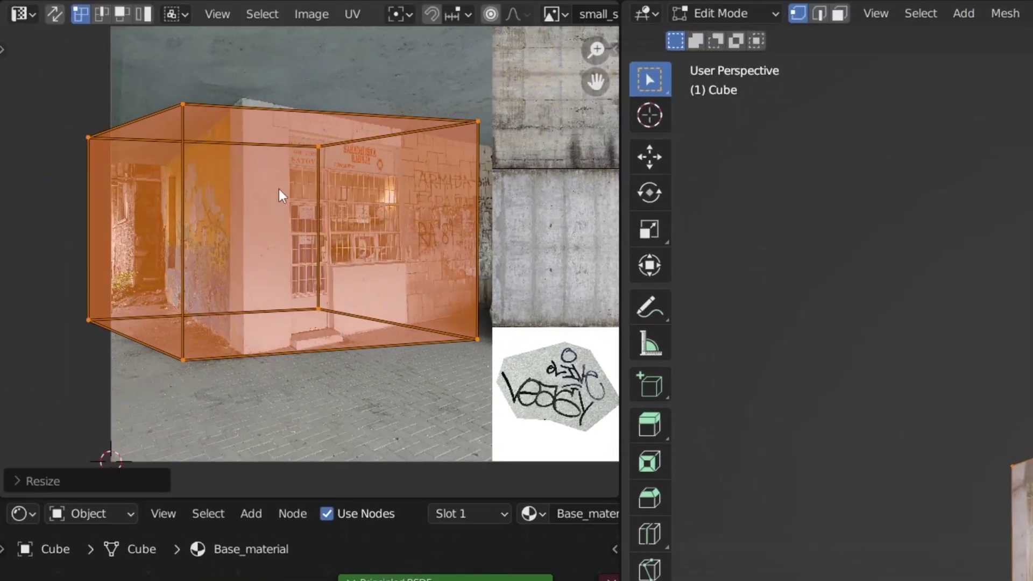
{"action": "key", "text": "g"}
{"action": "scroll", "coordinate": [340, 186], "scroll_direction": "up", "scroll_amount": 3}
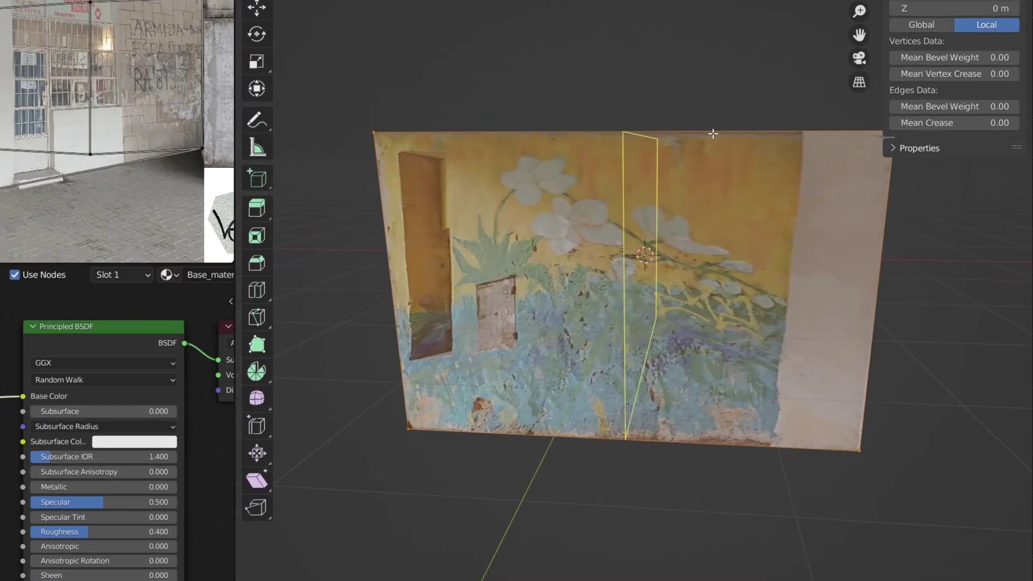
Step: Cut vertical and horizontal edge loops across the storefront wall
{"action": "left_click", "coordinate": [452, 121]}
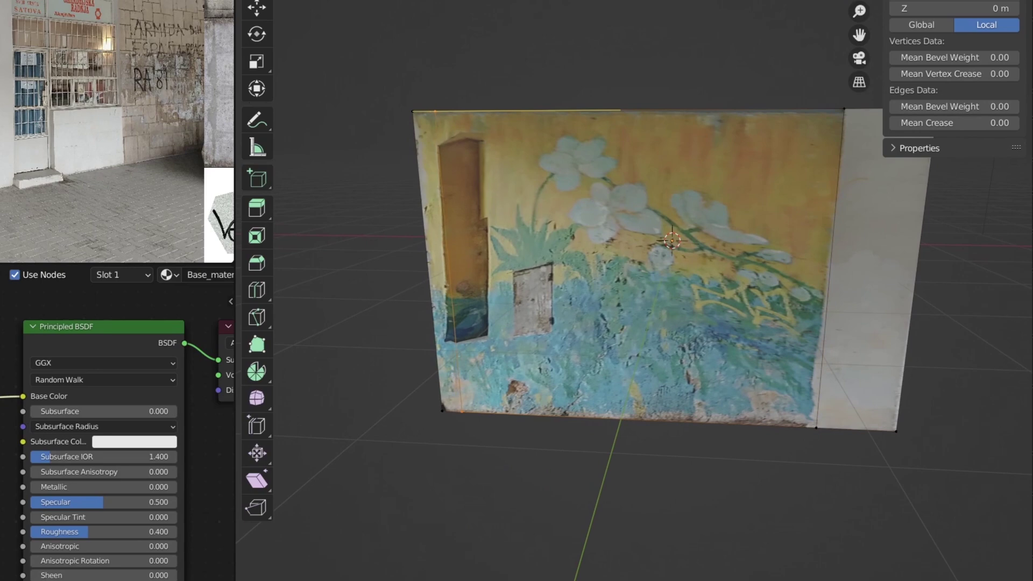
{"action": "left_click", "coordinate": [480, 116]}
{"action": "scroll", "coordinate": [570, 121], "scroll_direction": "up", "scroll_amount": 5}
{"action": "left_click", "coordinate": [570, 121]}
{"action": "key", "text": "ctrl+r"}
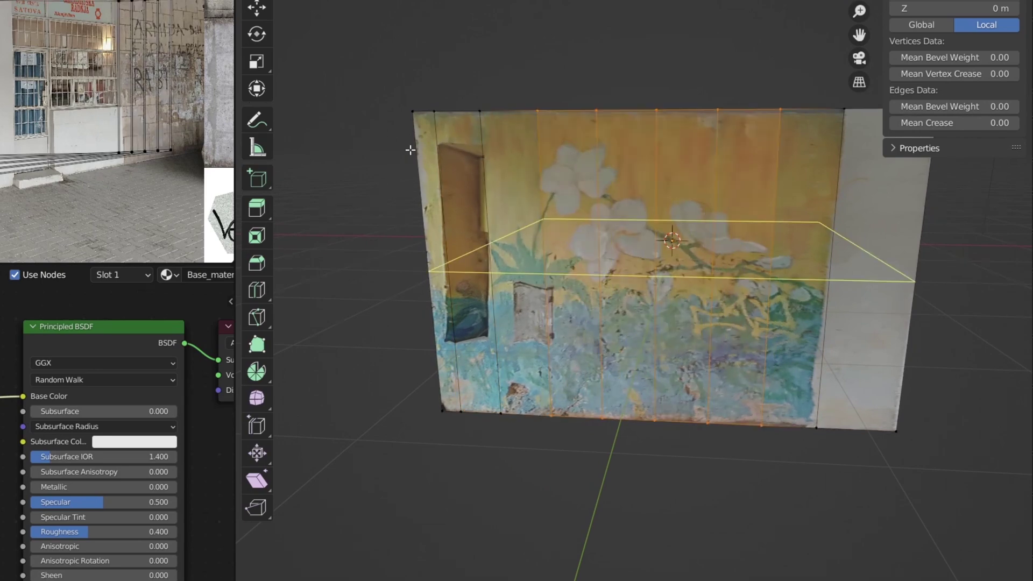
{"action": "left_click", "coordinate": [436, 356]}
{"action": "left_click", "coordinate": [436, 356]}
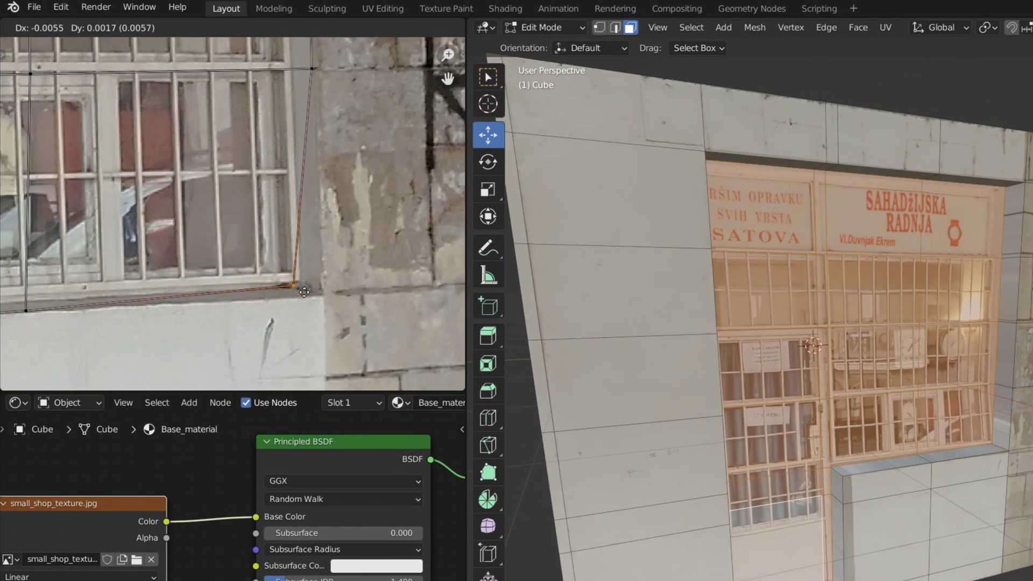
Step: Move UV points to line up with the shop sign and window edges in the photo
{"action": "mouse_move", "coordinate": [287, 264]}
{"action": "middle_mouse_down"}
{"action": "mouse_move", "coordinate": [306, 304]}
{"action": "mouse_move", "coordinate": [295, 206]}
{"action": "middle_mouse_up"}
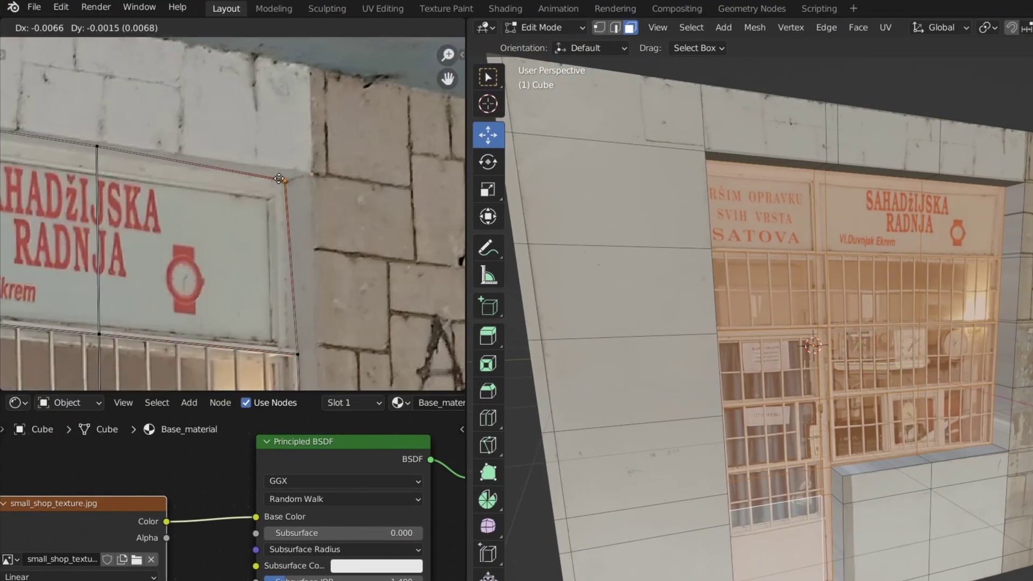
{"action": "scroll", "coordinate": [294, 206], "scroll_direction": "up", "scroll_amount": 2}
{"action": "scroll", "coordinate": [235, 227], "scroll_direction": "up", "scroll_amount": 1}
{"action": "mouse_move", "coordinate": [236, 228]}
{"action": "middle_mouse_down"}
{"action": "mouse_move", "coordinate": [268, 164]}
{"action": "mouse_move", "coordinate": [90, 246]}
{"action": "mouse_move", "coordinate": [163, 168]}
{"action": "mouse_move", "coordinate": [103, 222]}
{"action": "mouse_move", "coordinate": [208, 269]}
{"action": "middle_mouse_up"}
{"action": "key", "text": "g"}
{"action": "left_click", "coordinate": [163, 168]}
{"action": "key", "text": "g"}
{"action": "left_click", "coordinate": [207, 268]}
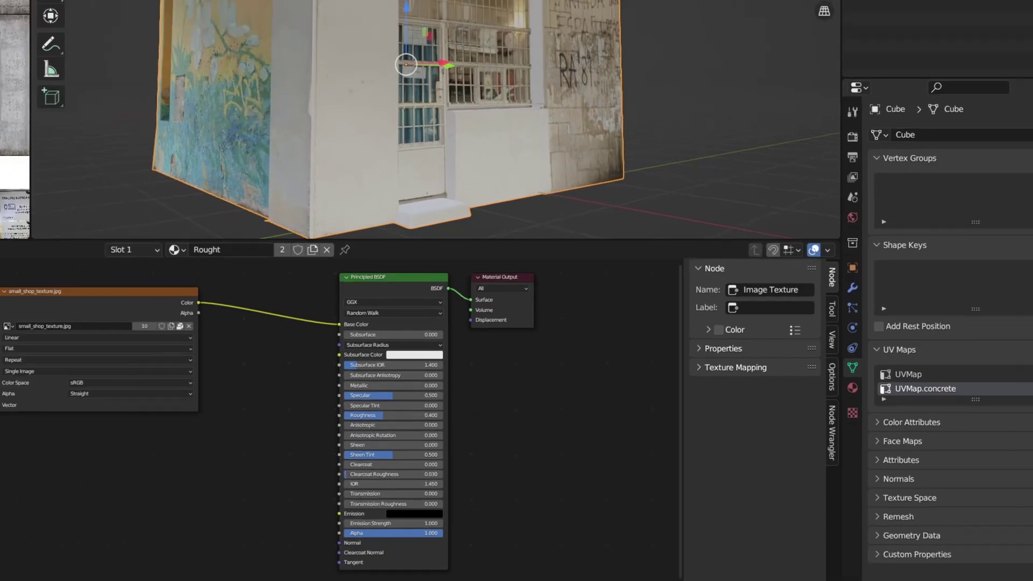
Step: Connect a UV Map node to the texture's coordinates and duplicate the UV Map-texture pair
{"action": "key", "text": "shift+a"}
{"action": "type", "text": "uv"}
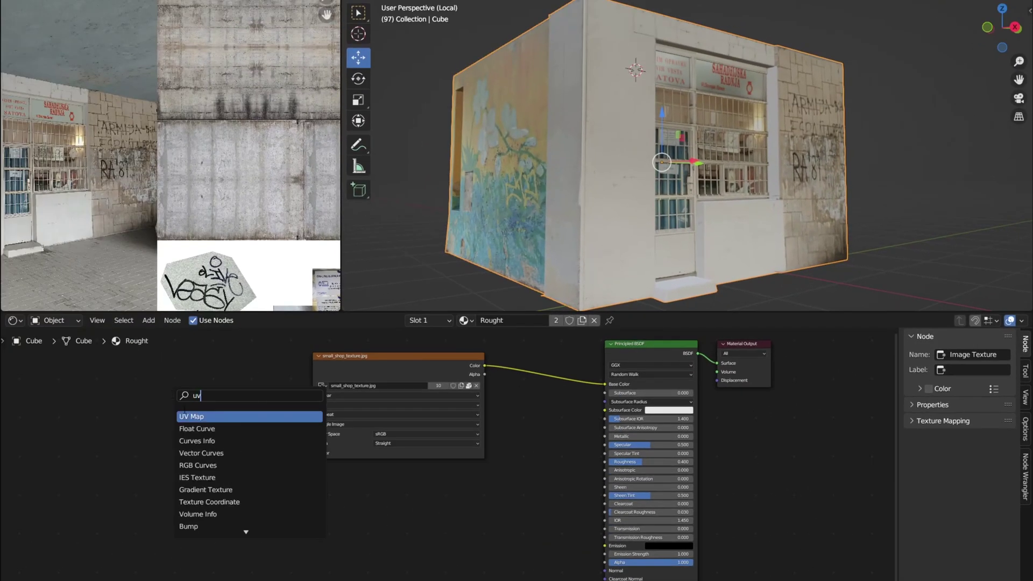
{"action": "key", "text": "Return"}
{"action": "left_click", "coordinate": [202, 416]}
{"action": "left_click", "coordinate": [222, 438]}
{"action": "left_click_drag", "start_coordinate": [247, 416], "coordinate": [314, 453]}
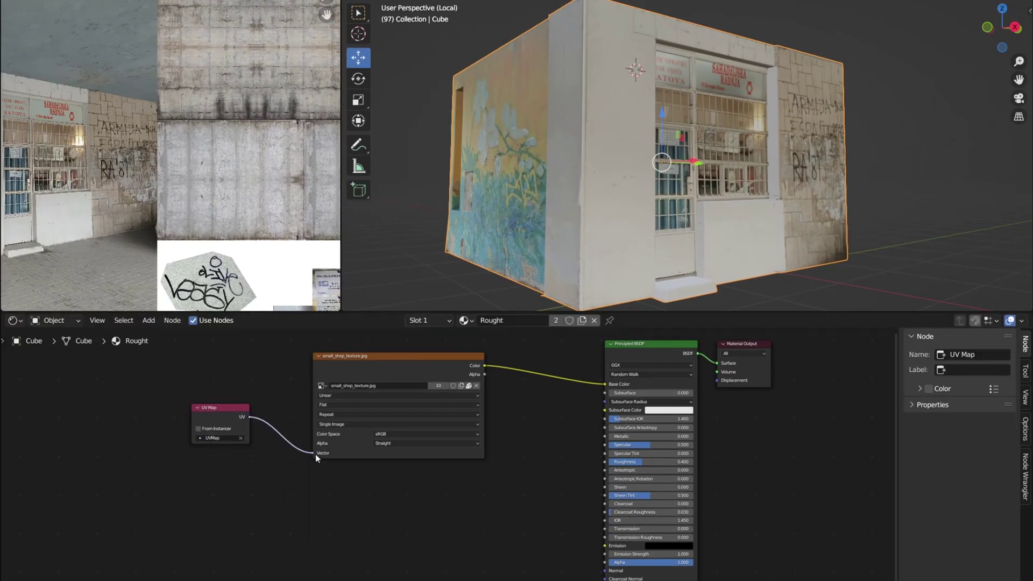
{"action": "left_click", "coordinate": [381, 419], "text": "shift"}
{"action": "key", "text": "shift+d"}
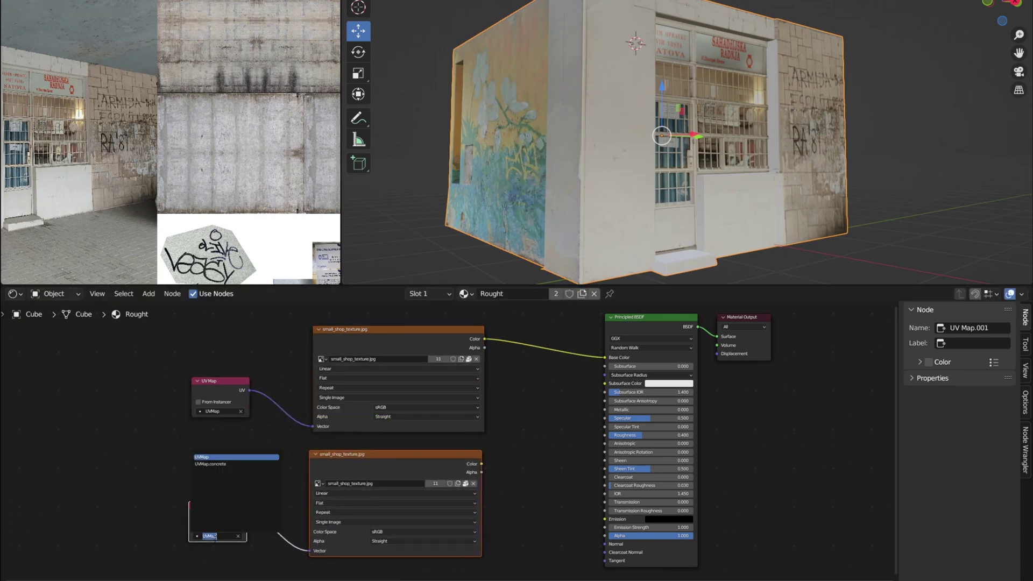
{"action": "left_click", "coordinate": [358, 444]}
Step: Feed the second texture through a Color Ramp into the shader's Roughness
{"action": "key", "text": "shift+a"}
{"action": "type", "text": "col"}
{"action": "left_click", "coordinate": [385, 479]}
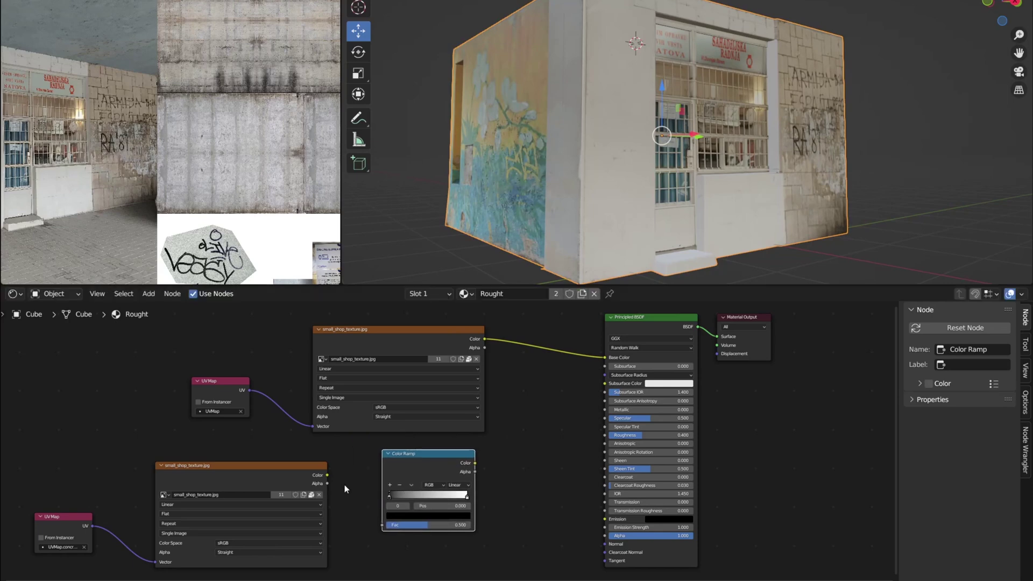
{"action": "left_click_drag", "start_coordinate": [327, 474], "coordinate": [384, 525]}
{"action": "mouse_move", "coordinate": [476, 462]}
{"action": "left_mouse_down"}
{"action": "mouse_move", "coordinate": [566, 432]}
{"action": "mouse_move", "coordinate": [605, 436]}
{"action": "left_mouse_up"}
{"action": "left_click", "coordinate": [425, 454]}
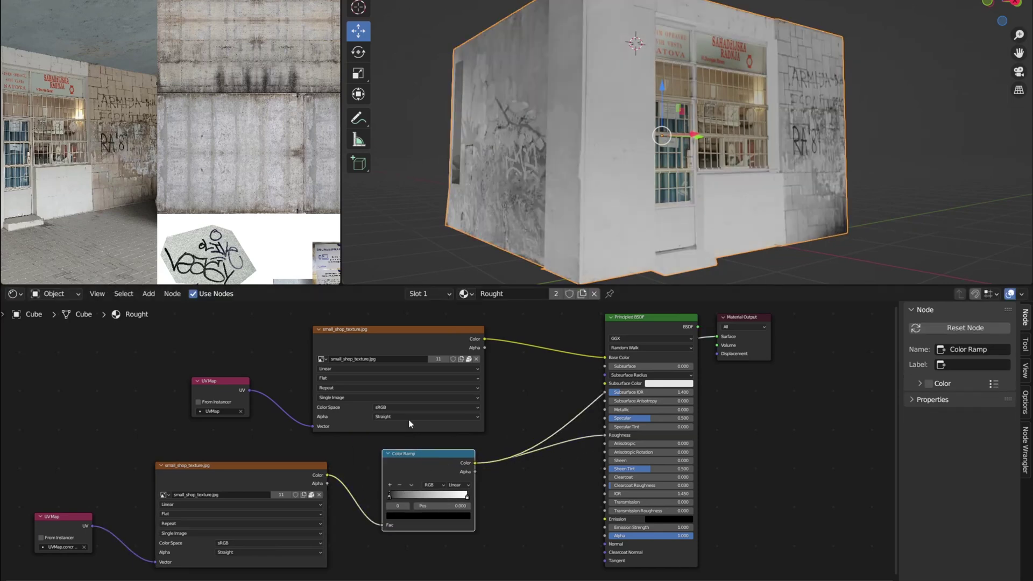
Step: Unwrap all building faces and scale the layout over the concrete wall texture
{"action": "key", "text": "Tab"}
{"action": "key", "text": "a"}
{"action": "key", "text": "u"}
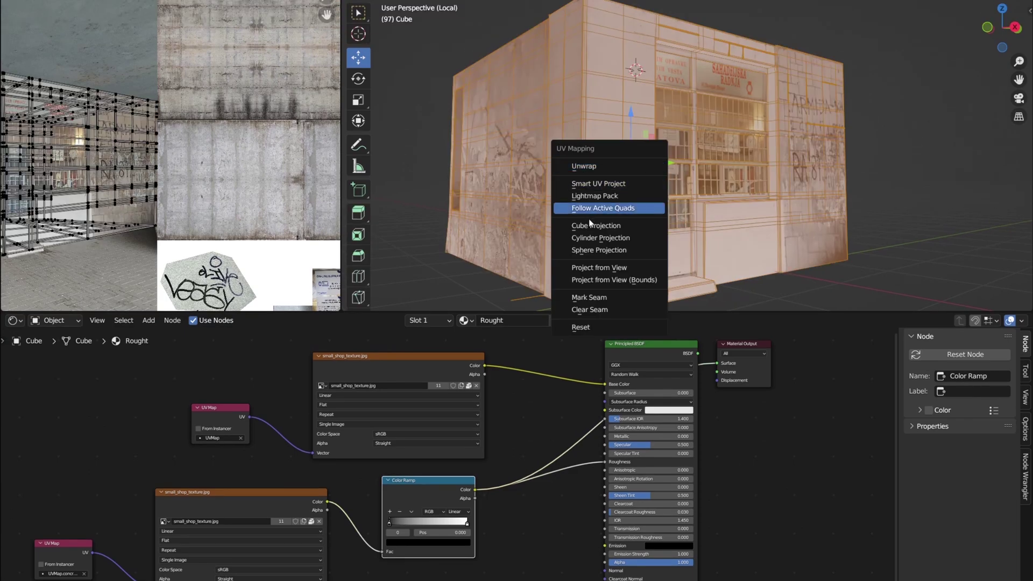
{"action": "left_click", "coordinate": [596, 225]}
{"action": "key", "text": "a"}
{"action": "key", "text": "g"}
{"action": "left_click", "coordinate": [252, 136]}
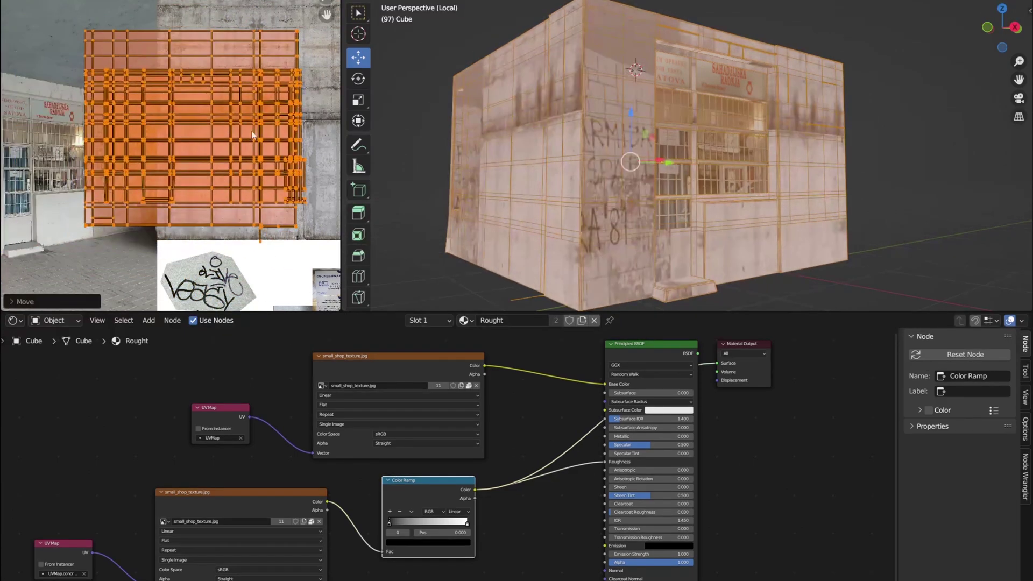
{"action": "key", "text": "s"}
{"action": "key", "text": "Return"}
{"action": "key", "text": "Tab"}
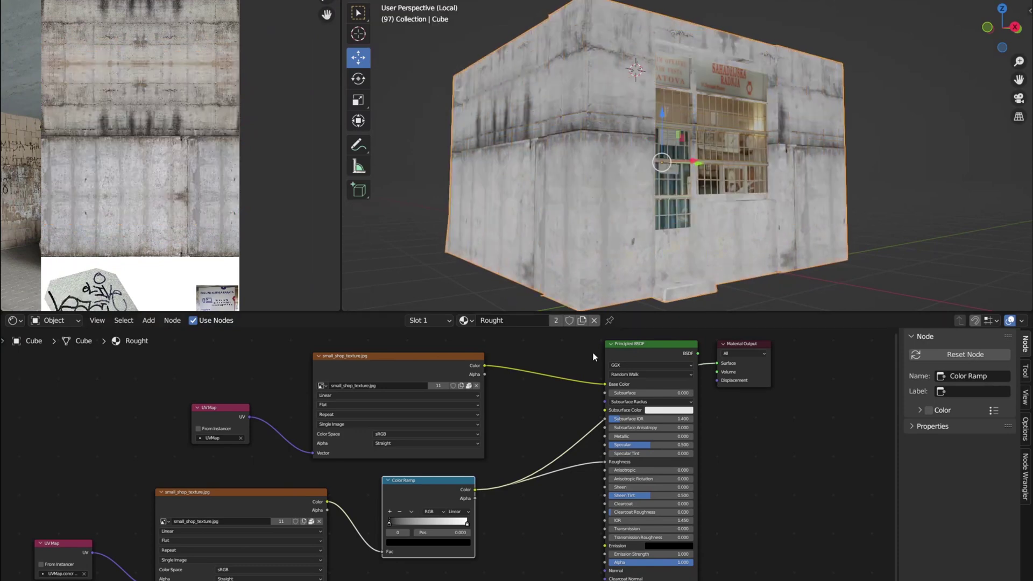
Step: Remove the ramp's subsurface colour link and brighten a ramp stop's colour
{"action": "left_click_drag", "start_coordinate": [604, 411], "coordinate": [456, 469]}
{"action": "left_click", "coordinate": [399, 540]}
{"action": "left_click", "coordinate": [453, 458]}
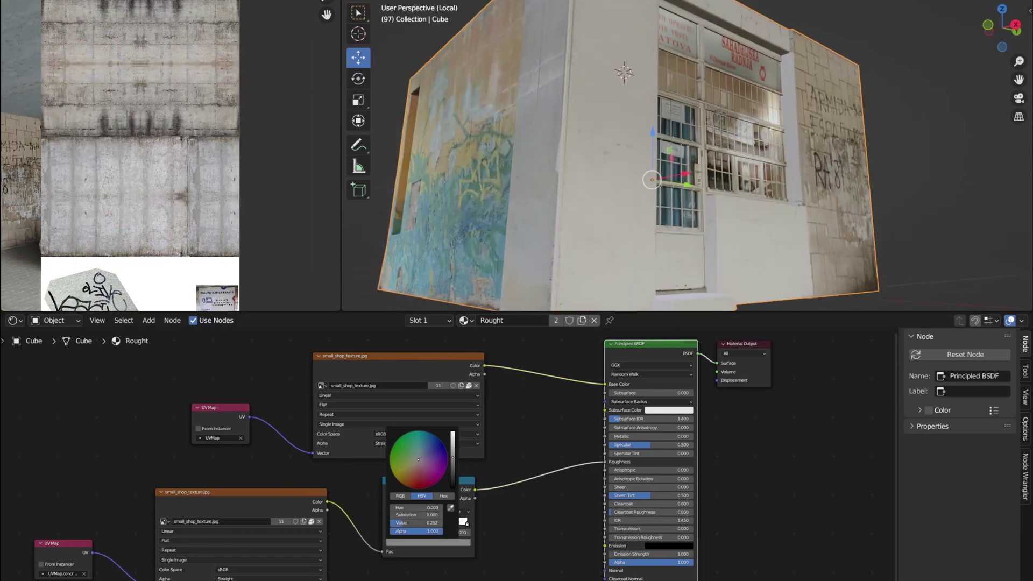
{"action": "middle_click_drag", "start_coordinate": [582, 196], "coordinate": [593, 195]}
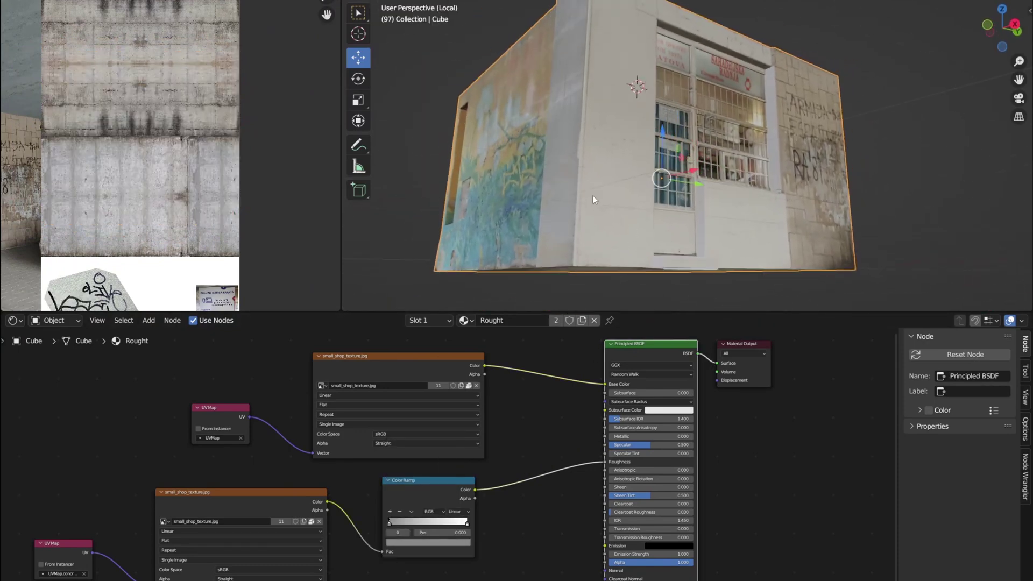
Step: Insert a Multiply-mode Mix node on the Base Color link
{"action": "key", "text": "shift+a"}
{"action": "left_click", "coordinate": [445, 387]}
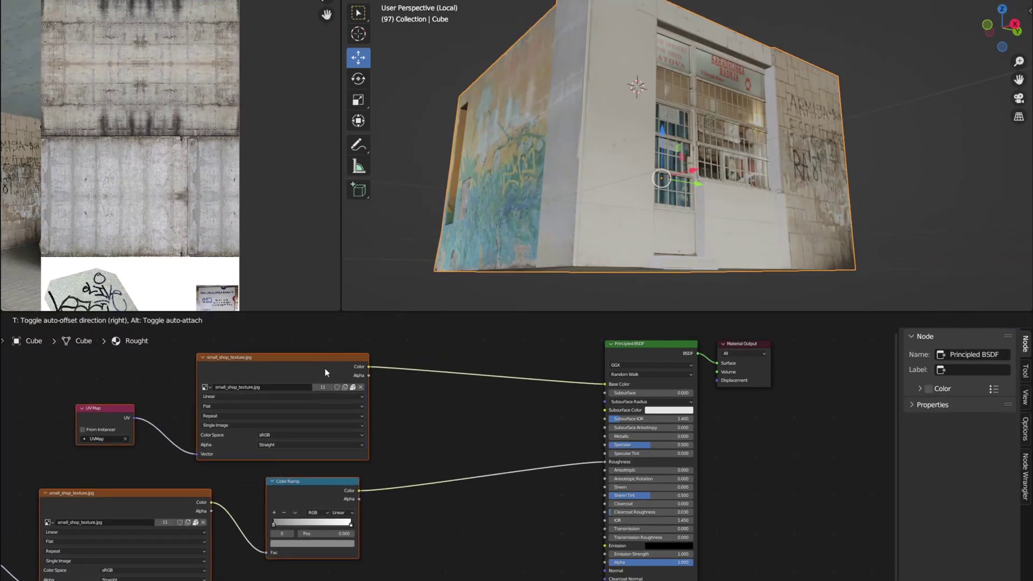
{"action": "left_click", "coordinate": [420, 442]}
{"action": "left_click", "coordinate": [426, 471]}
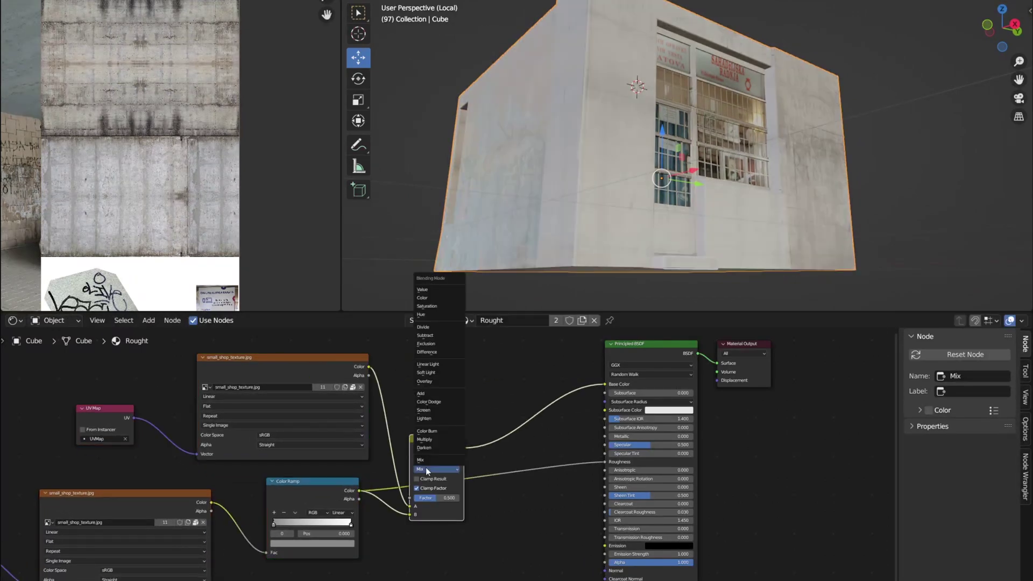
{"action": "left_click", "coordinate": [425, 439]}
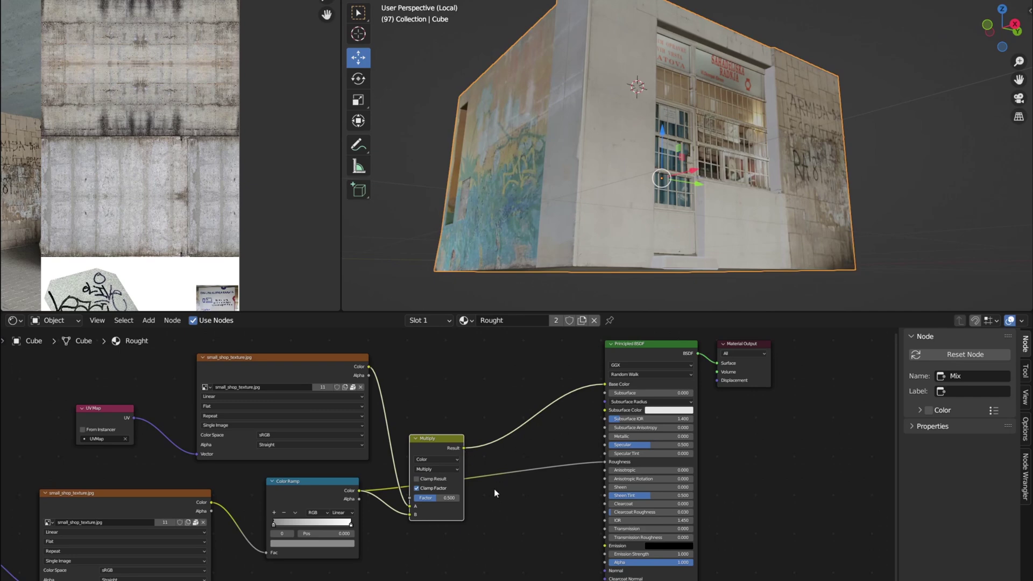
Step: Add a Bump node fed by the Multiply result into BSDF Normal, distance 0.01
{"action": "key", "text": "shift+a"}
{"action": "type", "text": "bump"}
{"action": "key", "text": "Return"}
{"action": "left_click", "coordinate": [525, 509]}
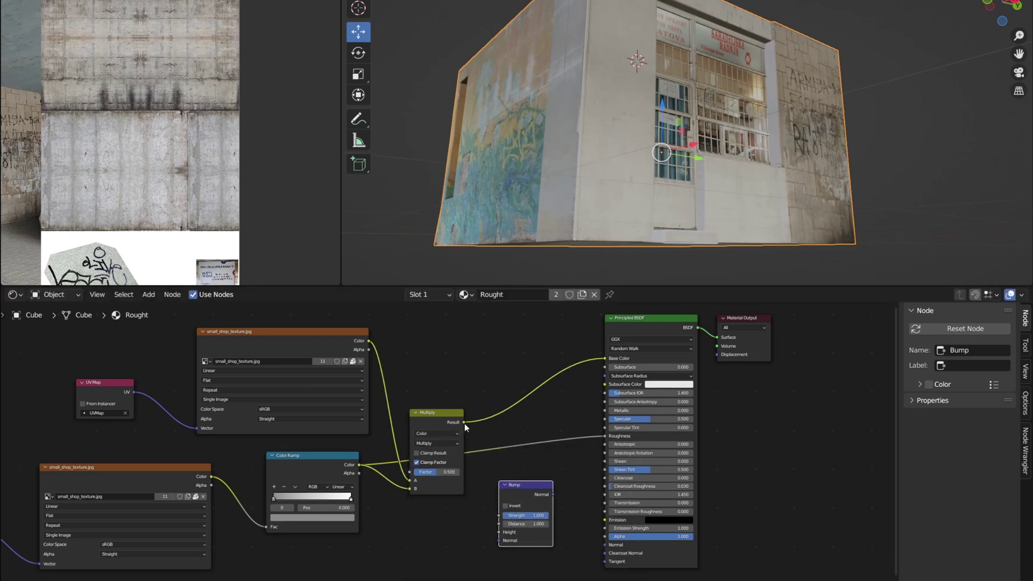
{"action": "left_click_drag", "start_coordinate": [464, 421], "coordinate": [500, 532]}
{"action": "left_click_drag", "start_coordinate": [553, 494], "coordinate": [572, 505]}
{"action": "left_click_drag", "start_coordinate": [609, 551], "coordinate": [605, 545]}
{"action": "type", "text": "0.01"}
{"action": "key", "text": "Return"}
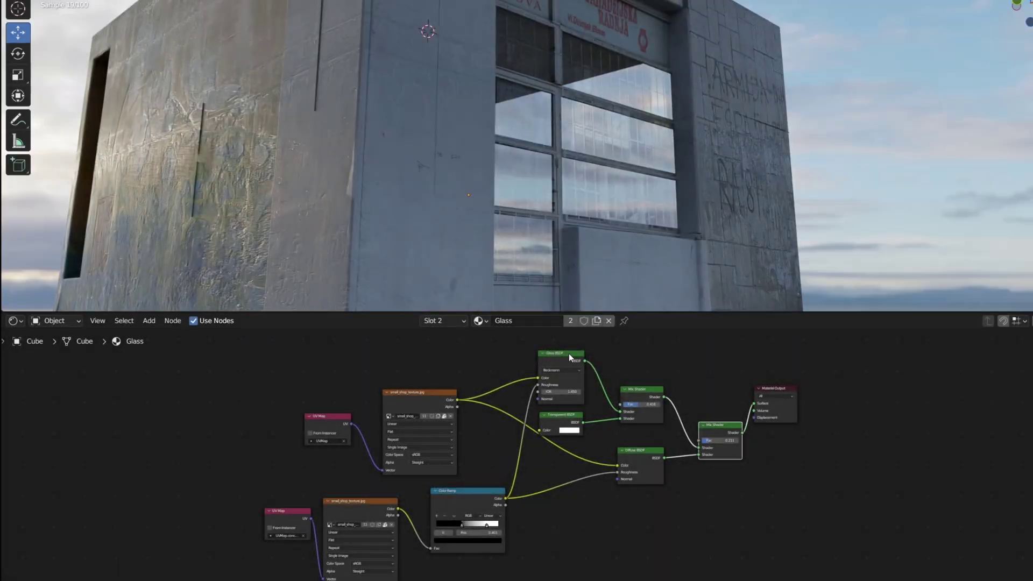
Step: Rearrange the Glass BSDF, image texture and Color Ramp nodes into a neater layout
{"action": "left_click_drag", "start_coordinate": [569, 354], "coordinate": [570, 351]}
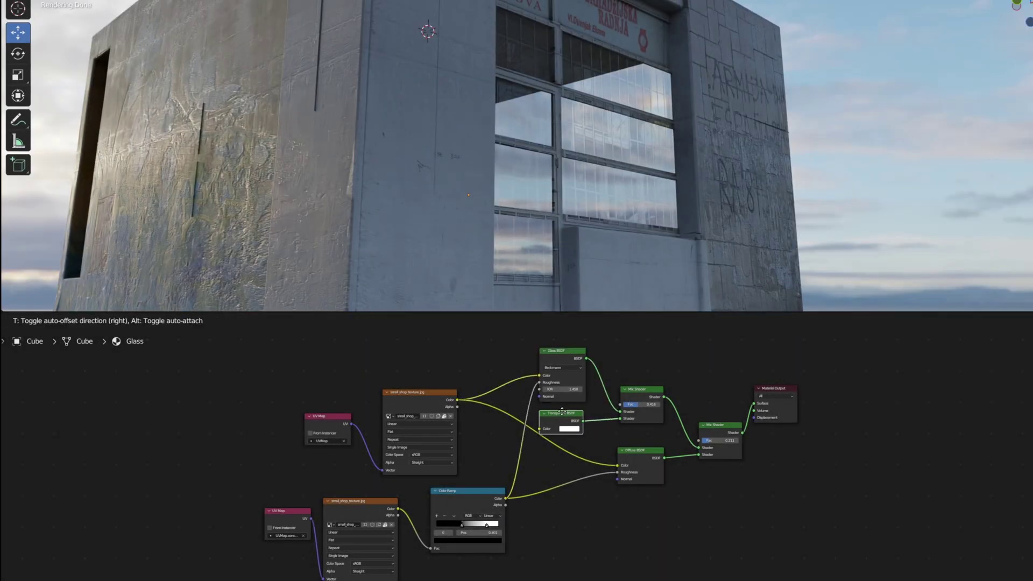
{"action": "left_click_drag", "start_coordinate": [446, 392], "coordinate": [448, 391]}
{"action": "left_click", "coordinate": [632, 453]}
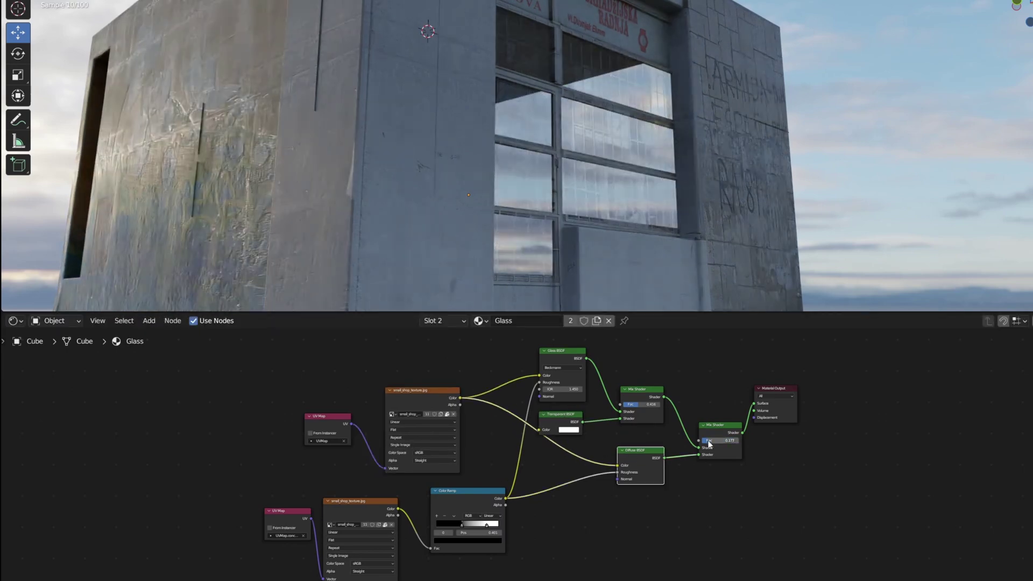
{"action": "left_click_drag", "start_coordinate": [486, 492], "coordinate": [482, 491]}
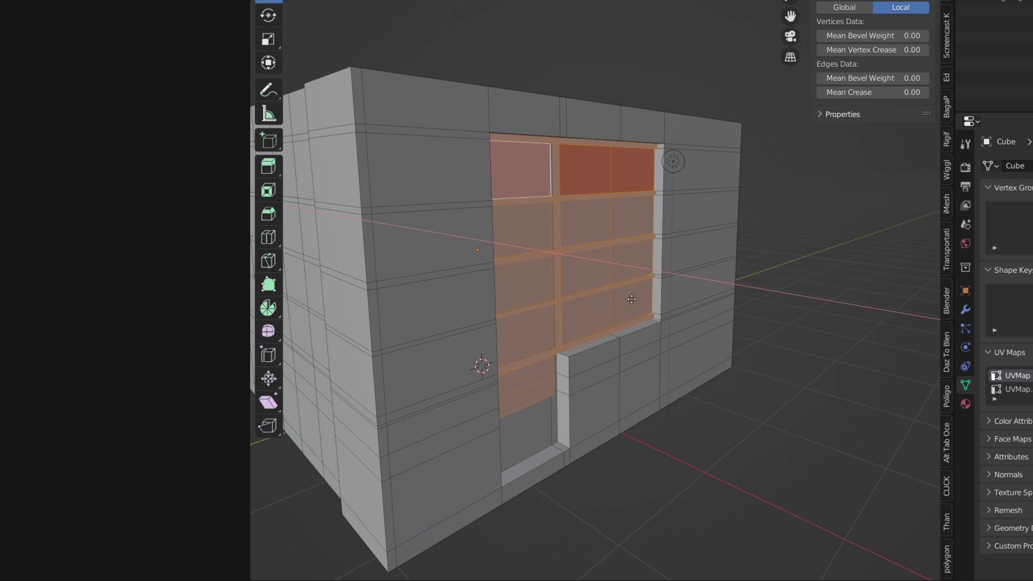
Step: Split the selected window panes into their own object and give them a Wireframe modifier
{"action": "key", "text": "p"}
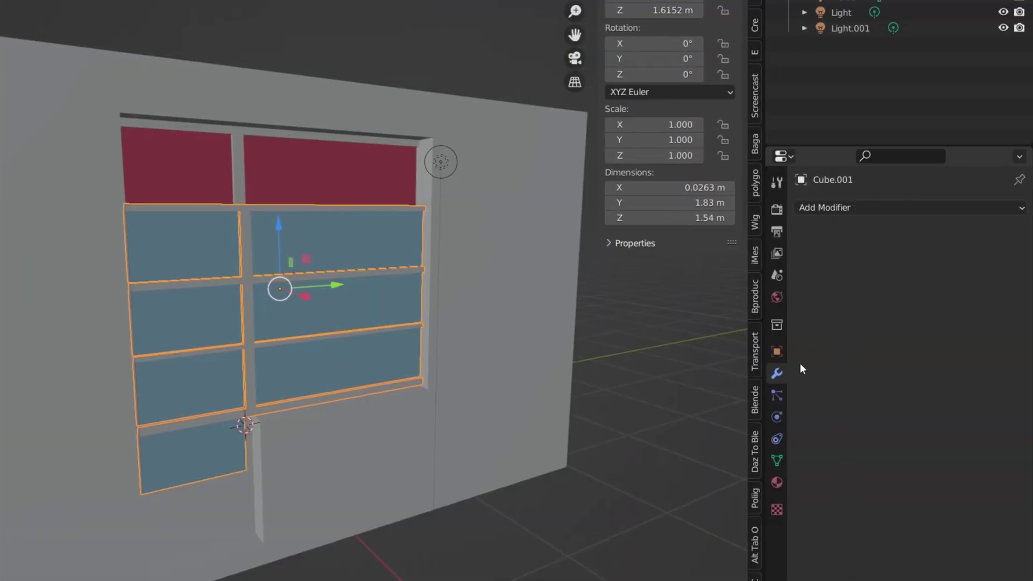
{"action": "left_click", "coordinate": [831, 207]}
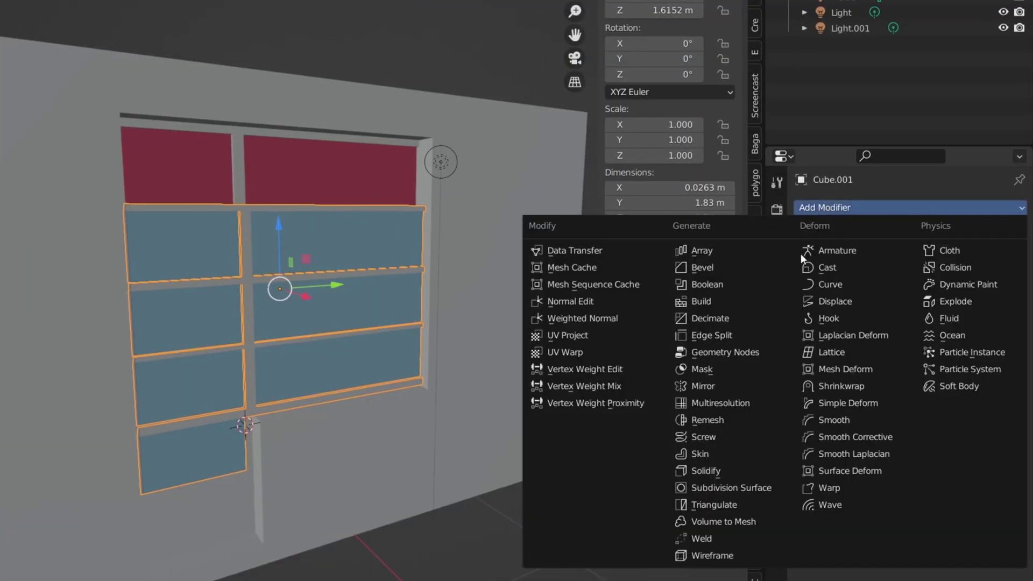
{"action": "left_click", "coordinate": [712, 555]}
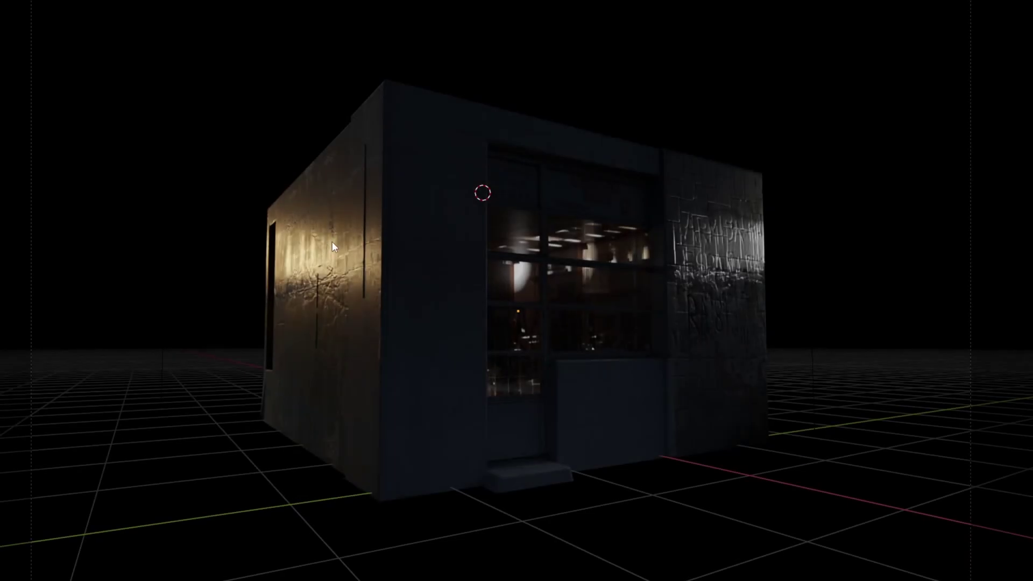
Step: Select the building object
{"action": "left_click", "coordinate": [332, 241]}
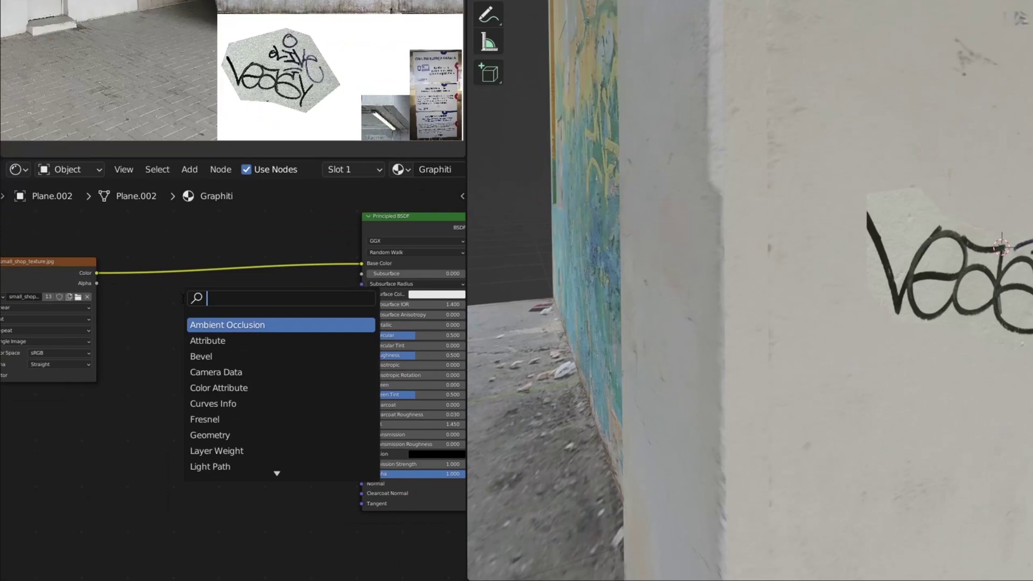
{"action": "type", "text": "col"}
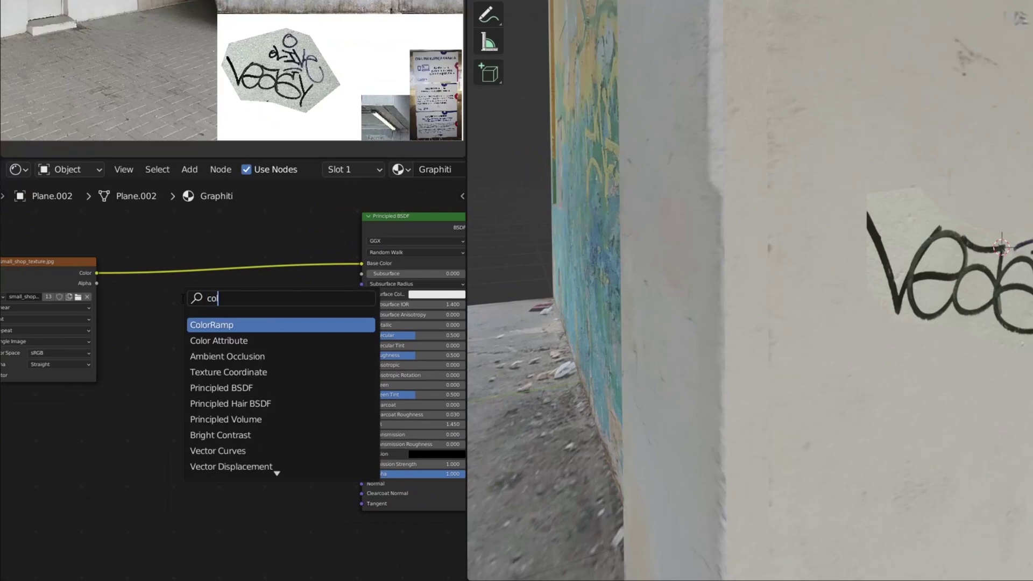
Step: Add a ColorRamp node to the graffiti material and link it to drive Alpha
{"action": "left_click", "coordinate": [194, 326]}
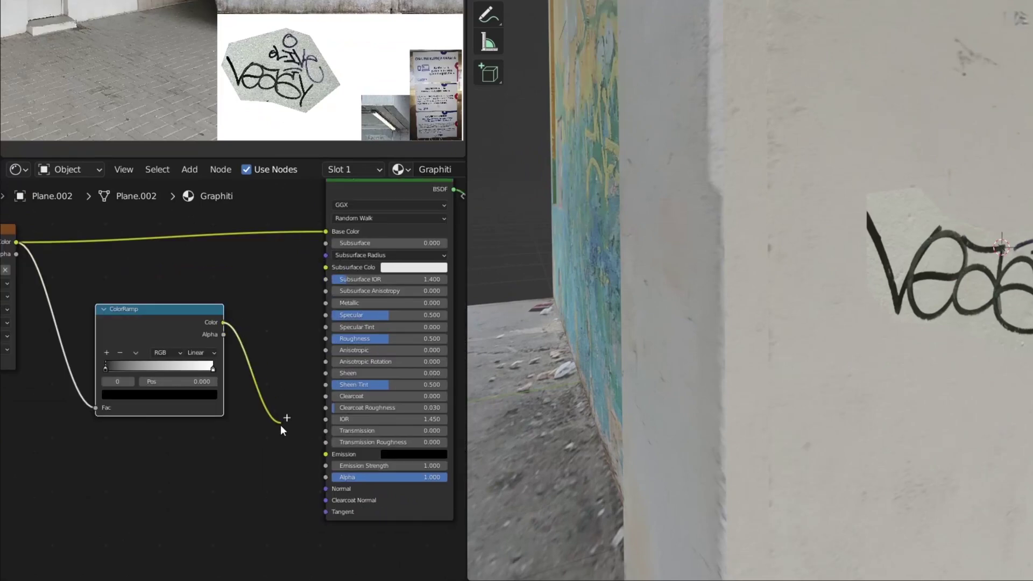
{"action": "left_click_drag", "start_coordinate": [326, 474], "coordinate": [329, 475]}
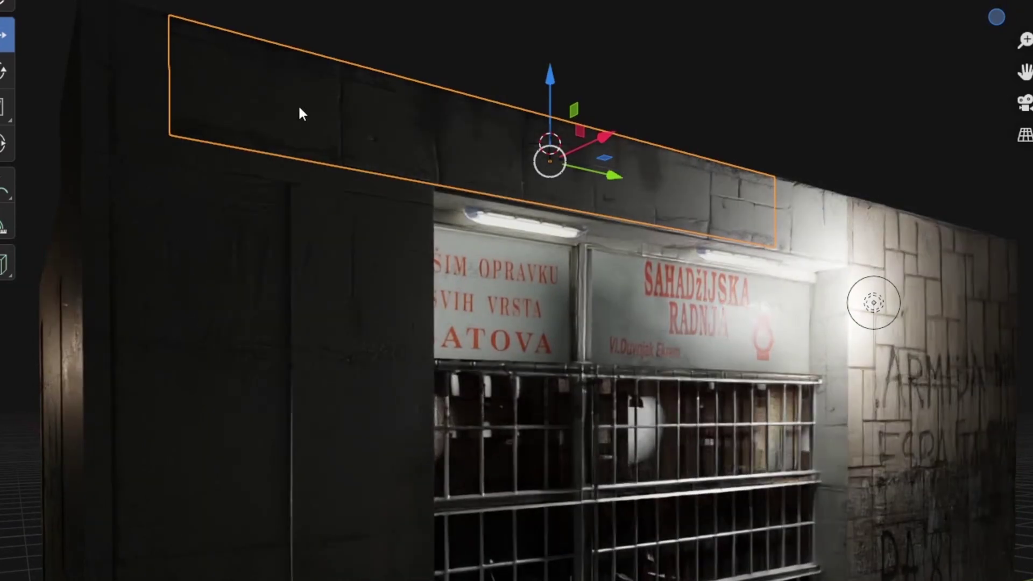
Step: Mix a texture-fed Emission shader into the material output and set noise Detail 1.5
{"action": "left_click", "coordinate": [396, 16]}
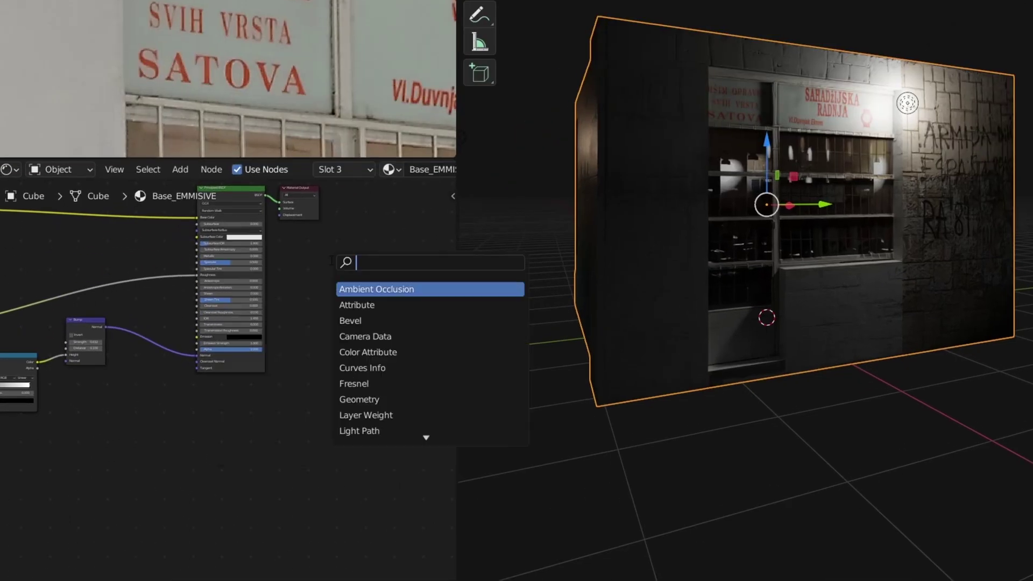
{"action": "type", "text": "EM"}
{"action": "key", "text": "Return"}
{"action": "left_click", "coordinate": [235, 402]}
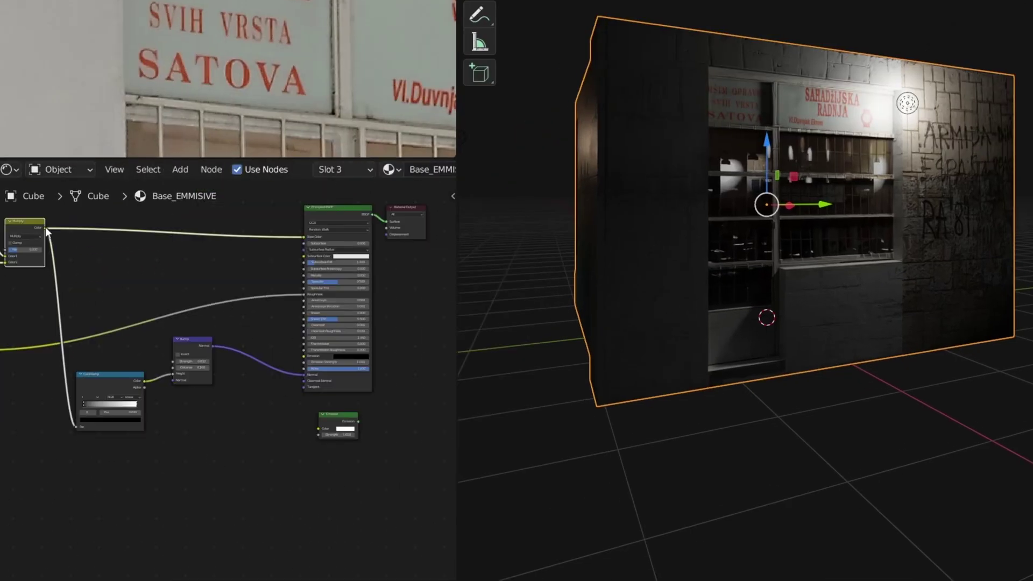
{"action": "left_click_drag", "start_coordinate": [45, 227], "coordinate": [318, 427]}
{"action": "middle_click_drag", "start_coordinate": [327, 413], "coordinate": [273, 395]}
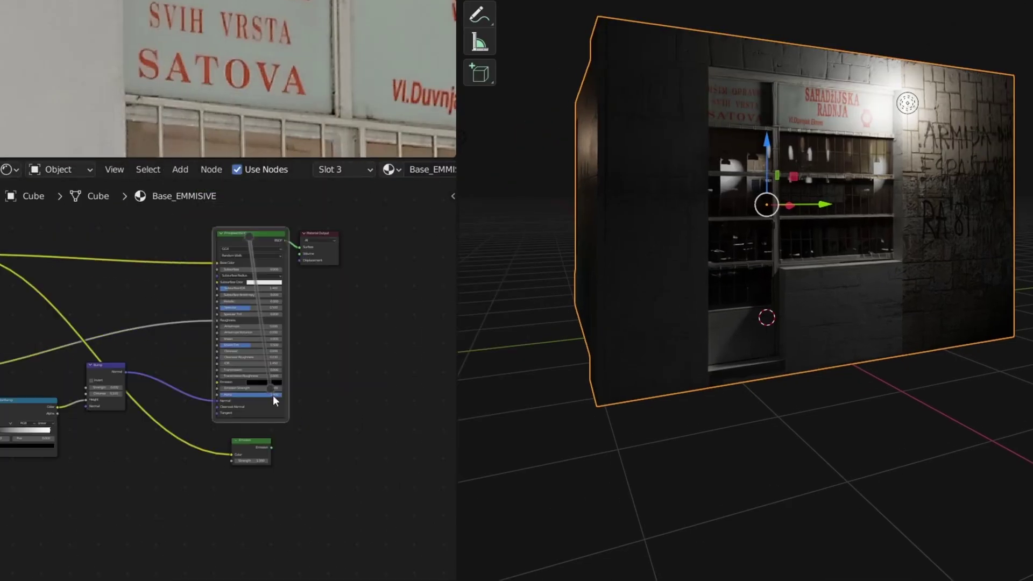
{"action": "right_click_drag", "start_coordinate": [273, 395], "coordinate": [261, 439], "text": "ctrl+shift"}
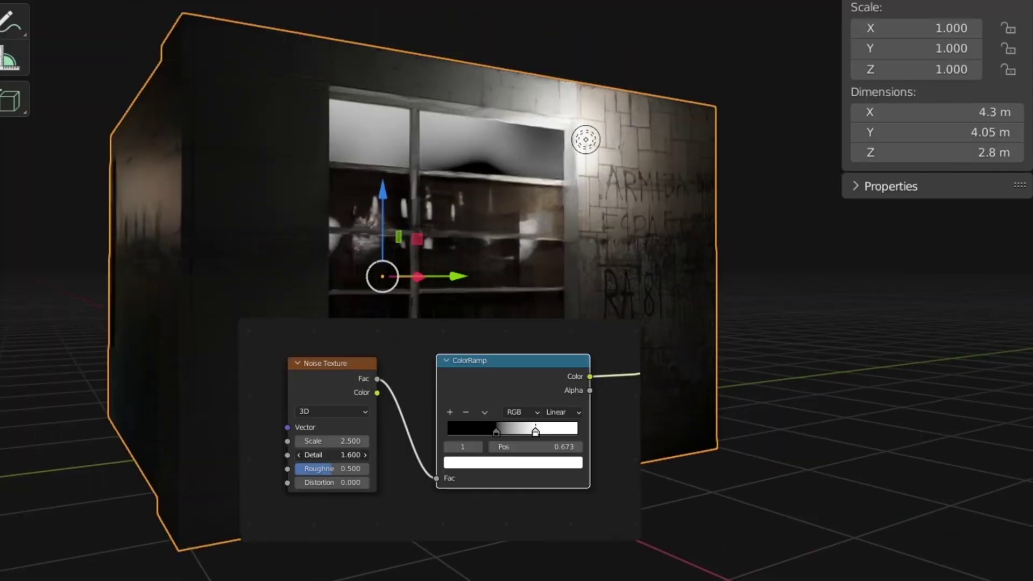
{"action": "left_click", "coordinate": [299, 454]}
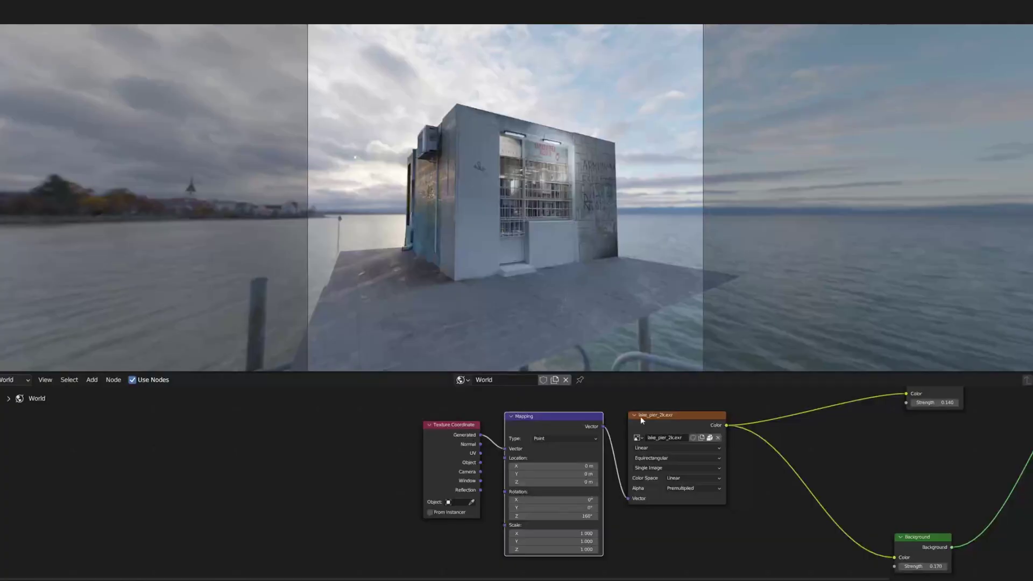
Step: Rotate the lake HDRI background's Z rotation from 160° to about 145°
{"action": "left_click_drag", "start_coordinate": [565, 515], "coordinate": [533, 515]}
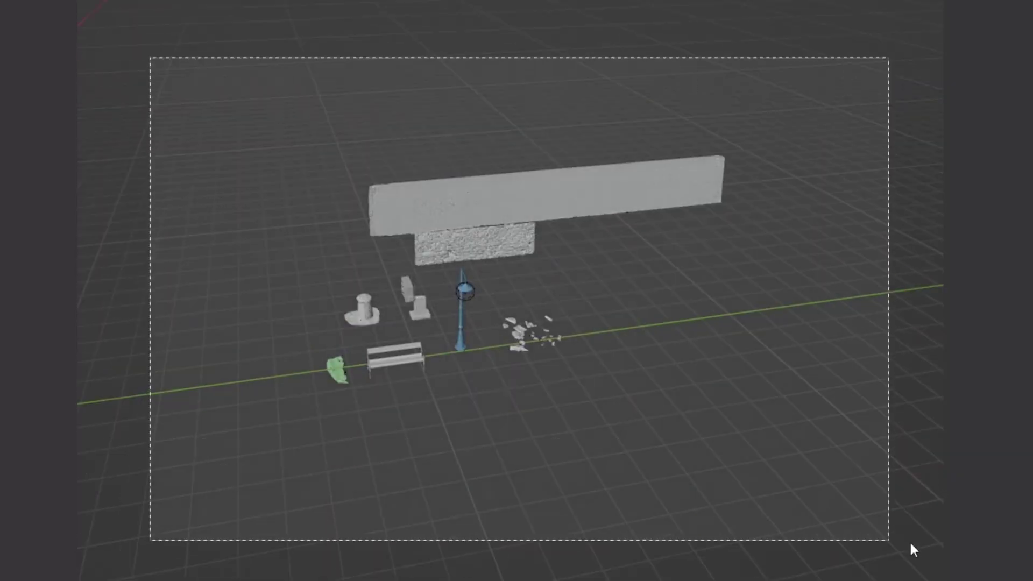
Step: Box-select all the street props and open their context menu to copy them
{"action": "left_click_drag", "start_coordinate": [150, 57], "coordinate": [910, 545]}
{"action": "right_click", "coordinate": [397, 312]}
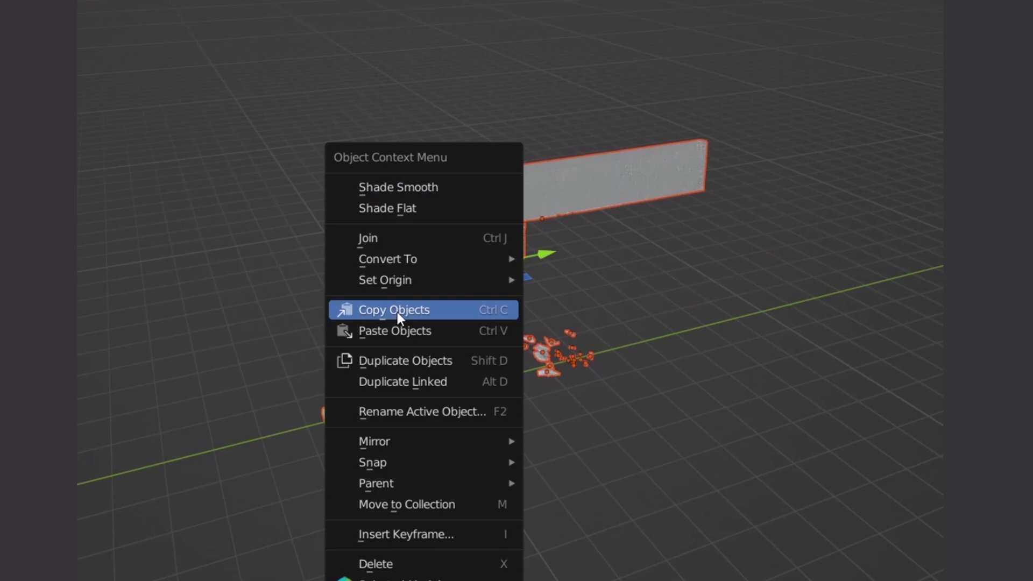